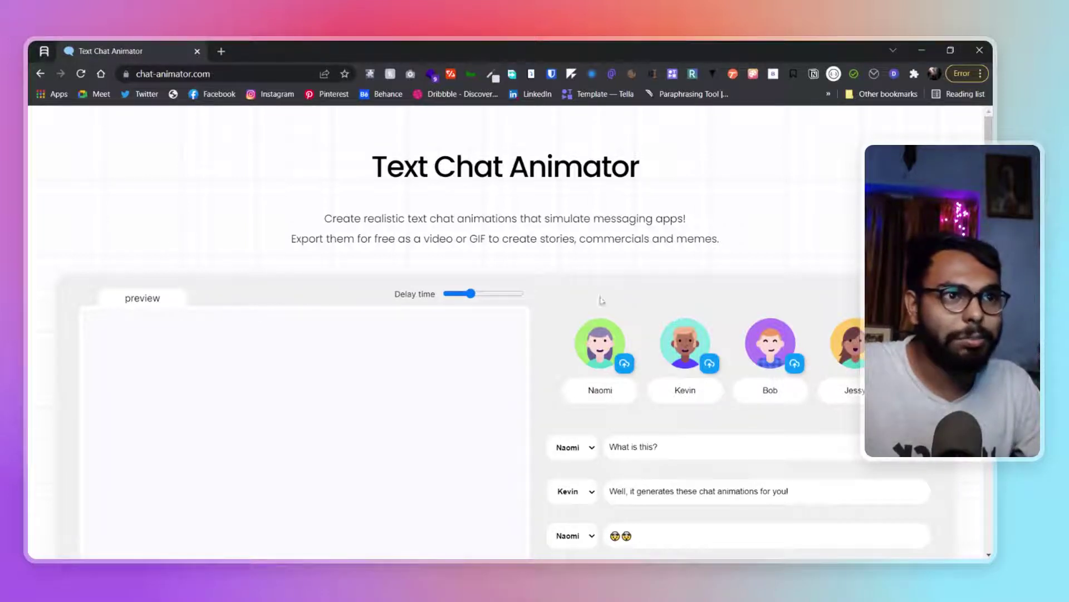
Step: Examine the chat animator's preview, character names and avatars, and editable message lines
scroll(579, 233, down, 5)
scroll(580, 233, up, 1)
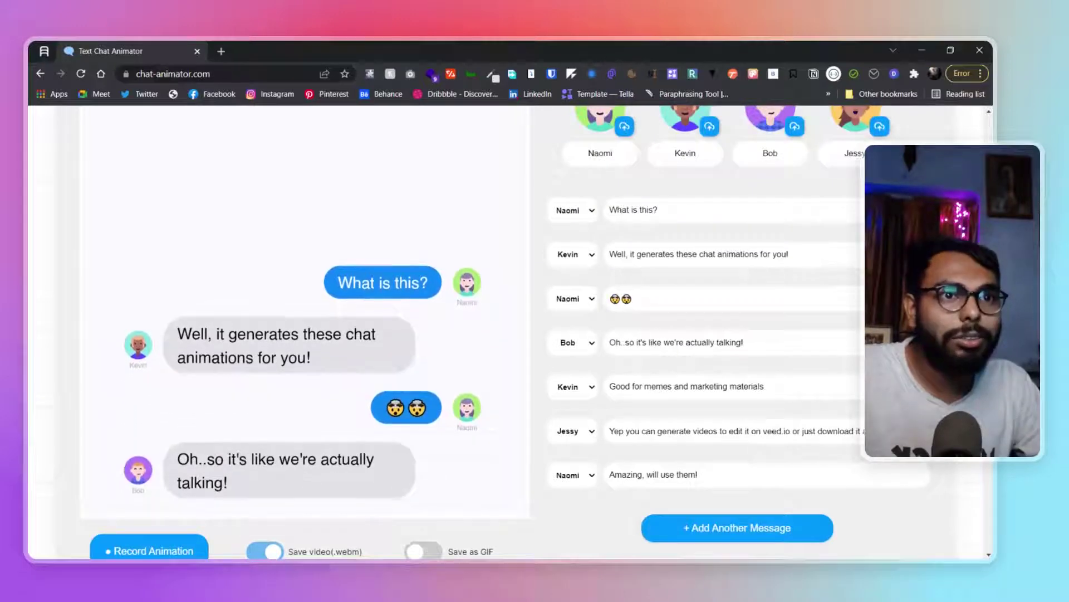
scroll(580, 233, up, 2)
scroll(467, 115, down, 2)
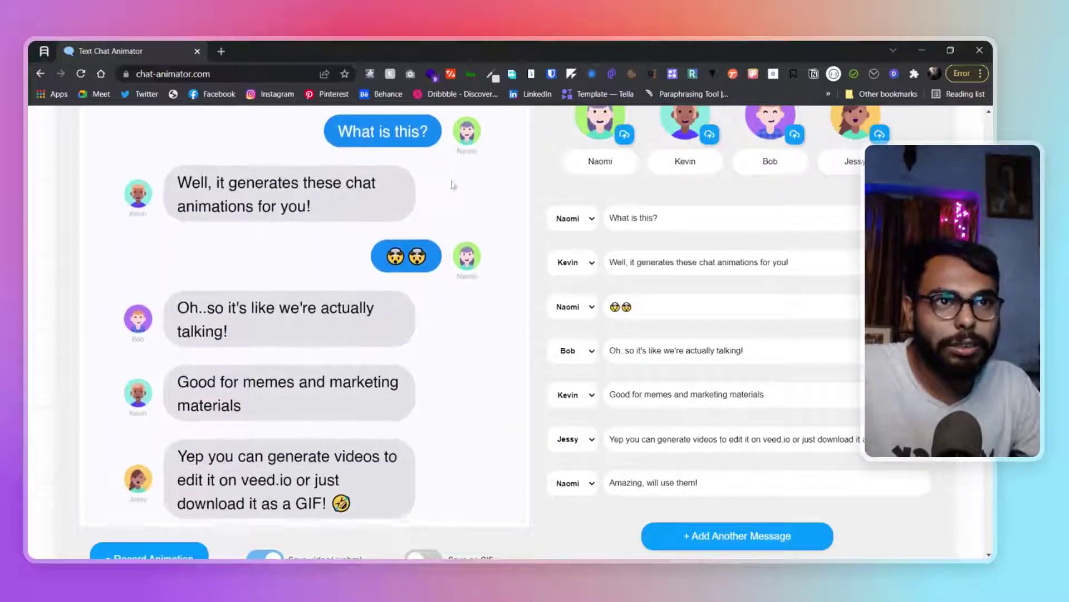
scroll(468, 115, up, 4)
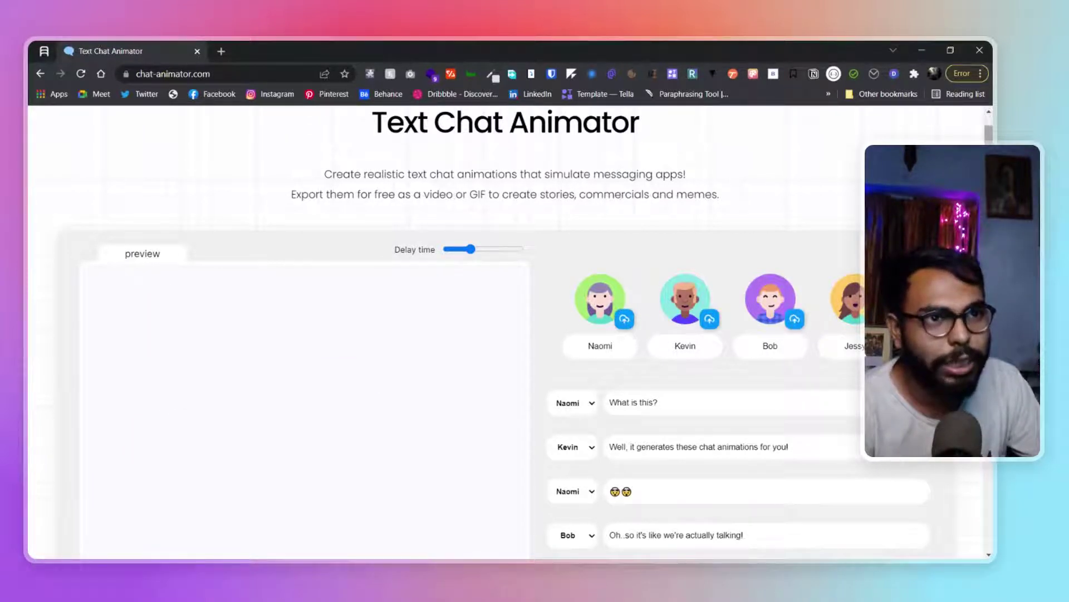
scroll(600, 335, down, 2)
drag(589, 251, 599, 251)
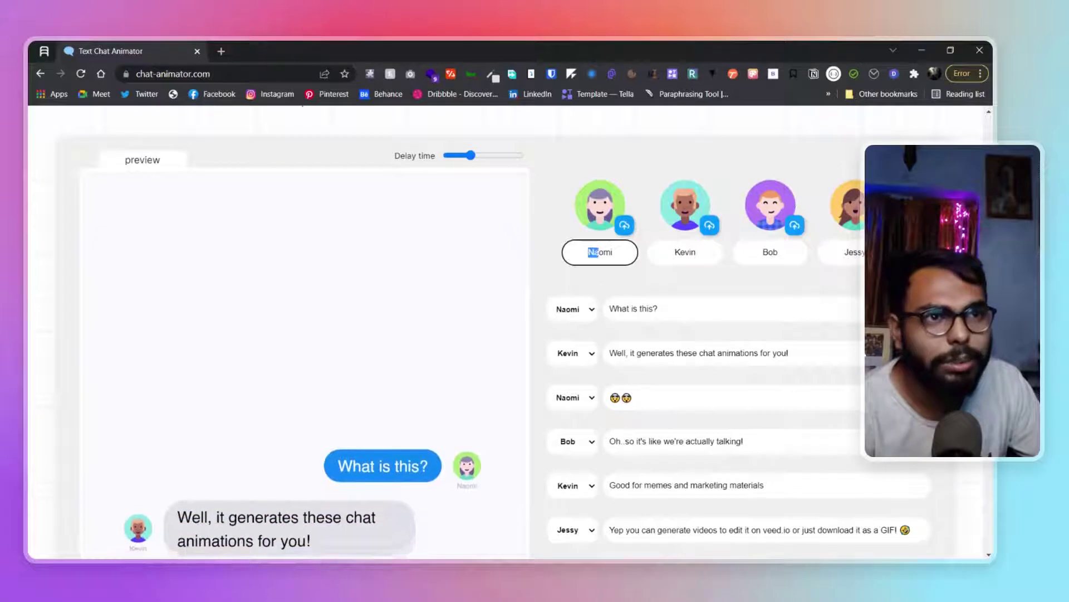
click(639, 282)
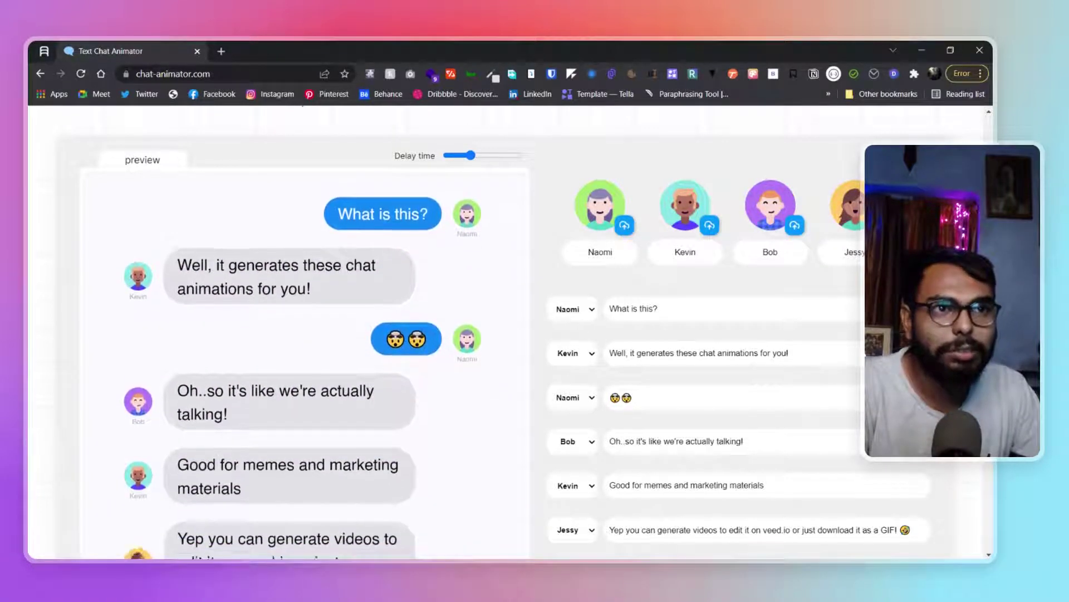
triple_click(696, 309)
click(698, 311)
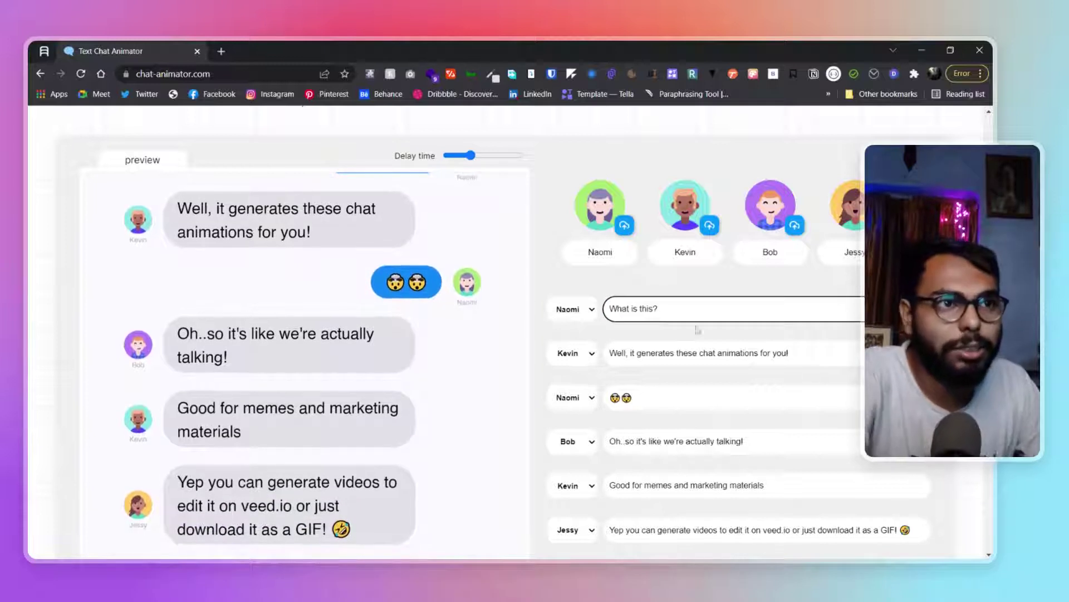
Step: Add another message at the end of the conversation with the text "Wow! Great"
scroll(535, 335, down, 3)
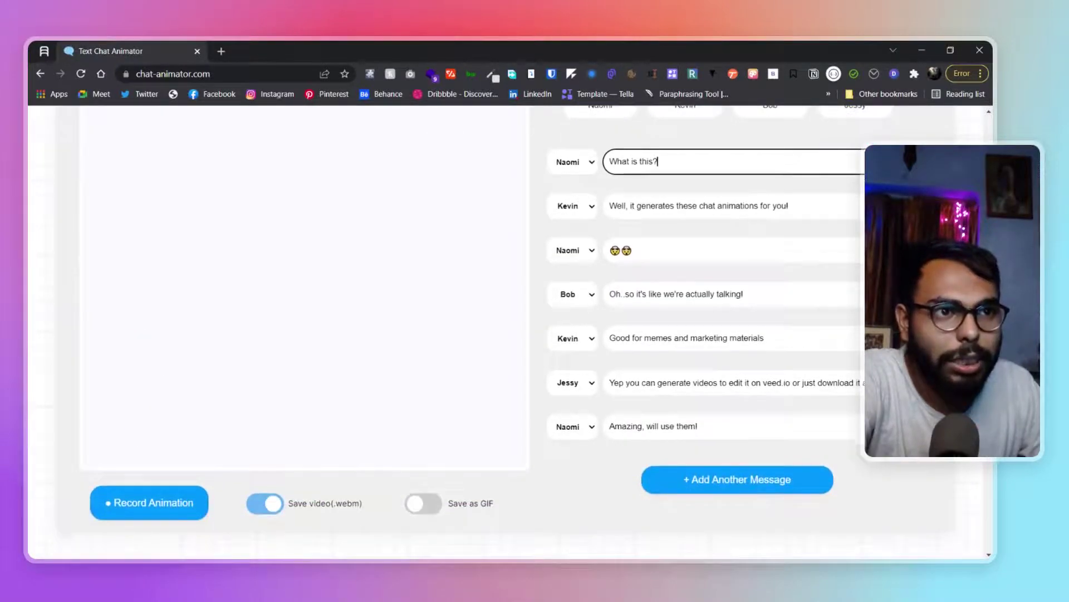
click(734, 477)
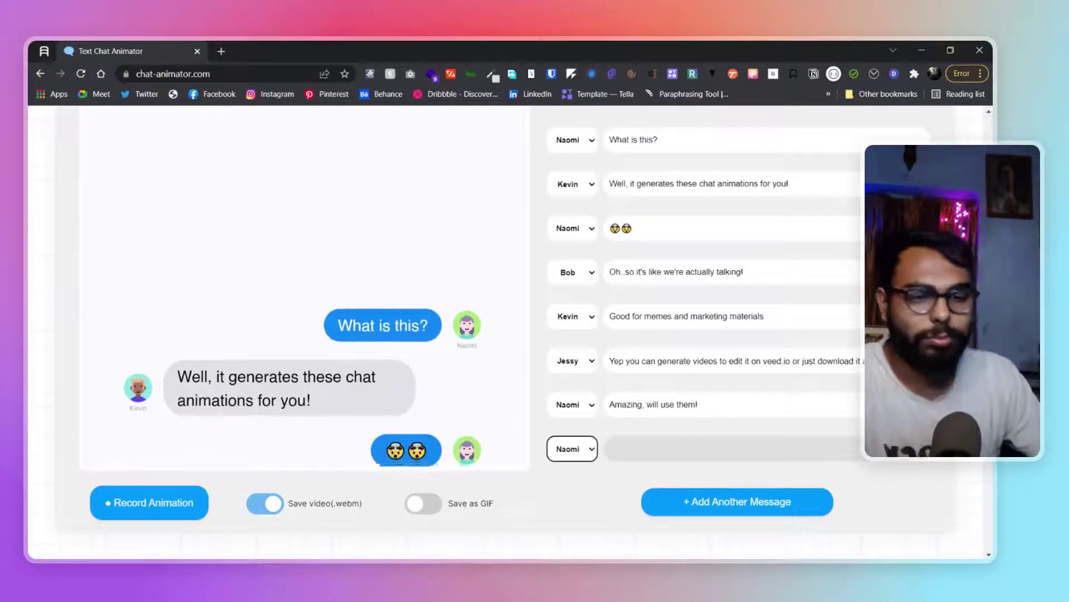
click(613, 448)
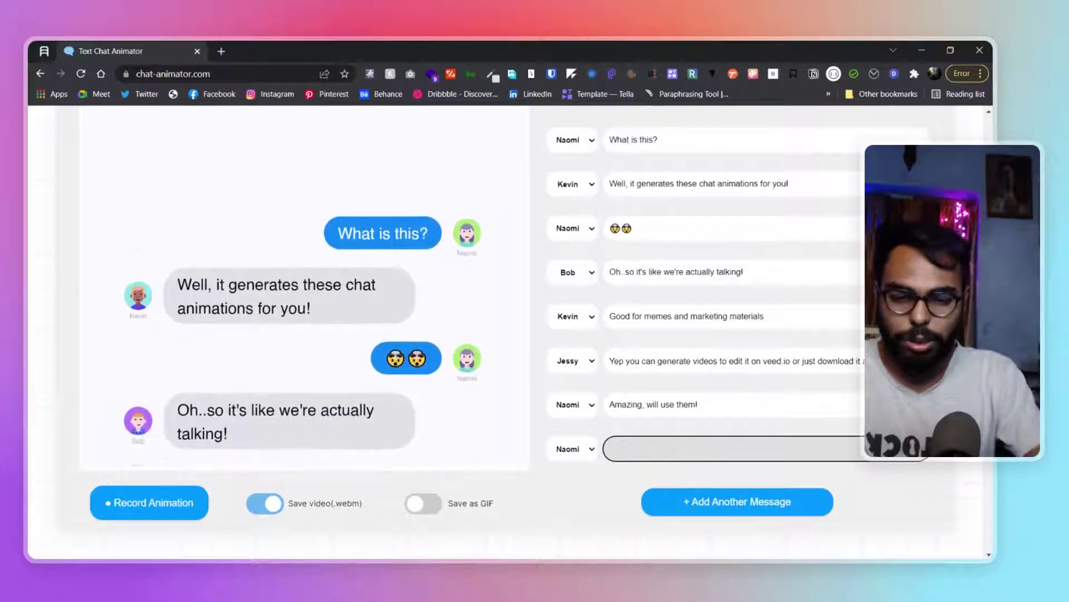
text(Wowo)
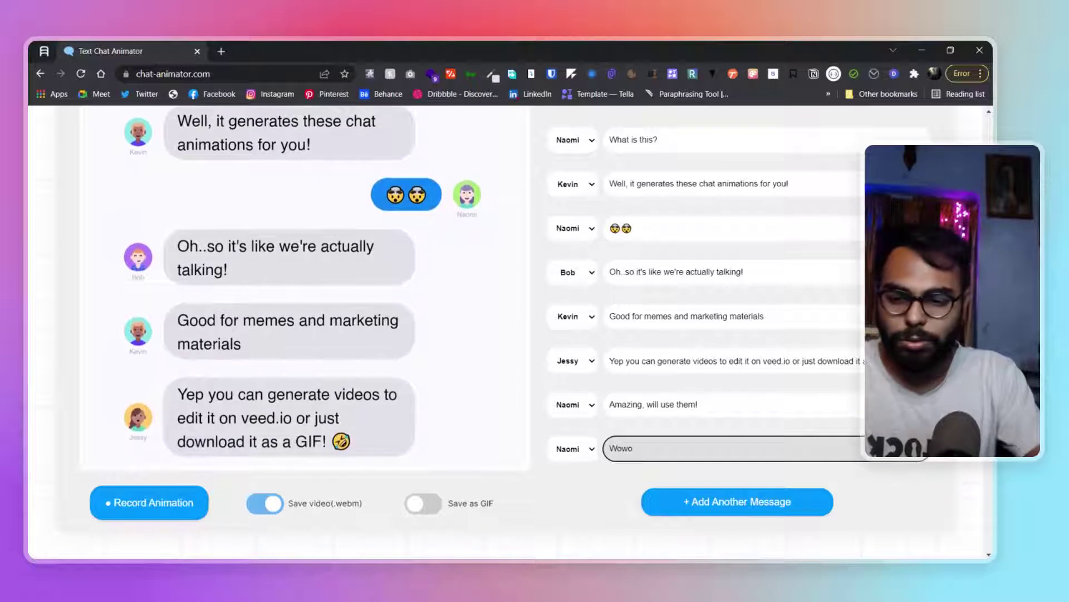
key(BackSpace)
text(! Great)
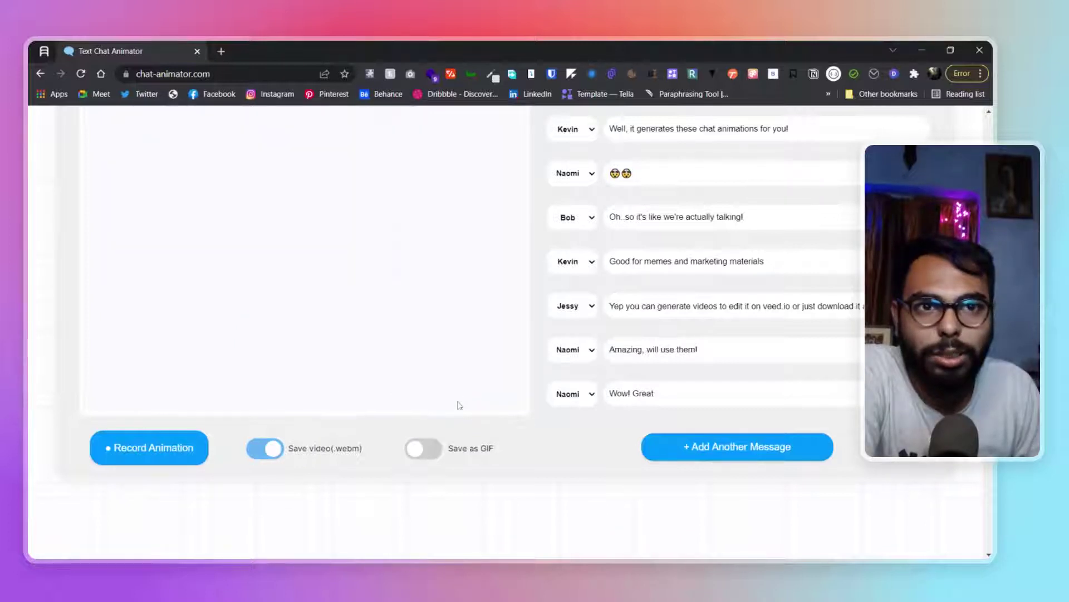
Step: Increase the animation's delay time slightly, to about the middle of its range
scroll(536, 334, up, 2)
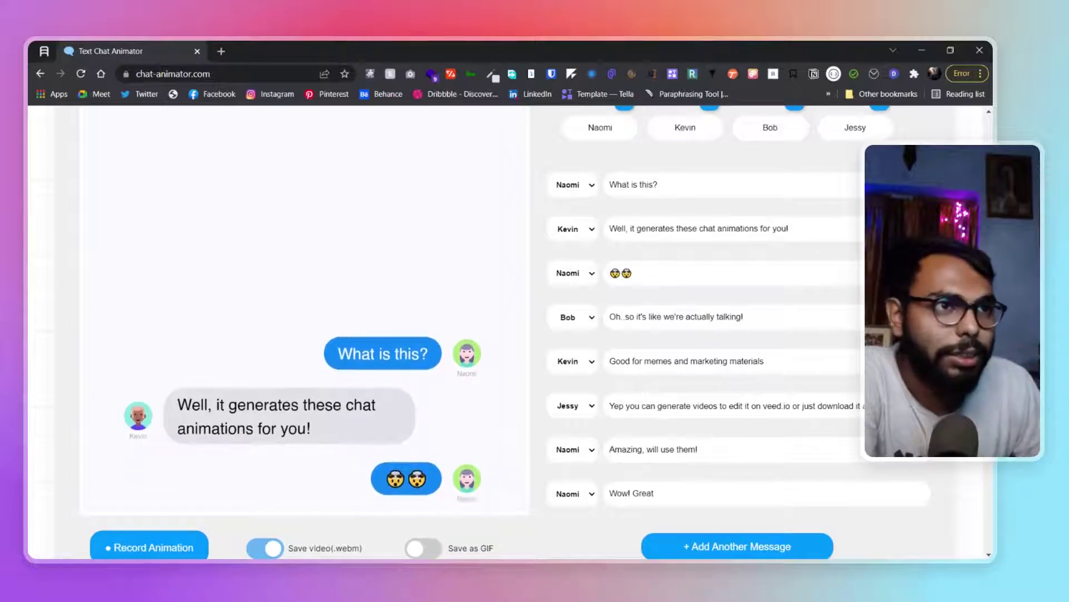
scroll(535, 335, up, 4)
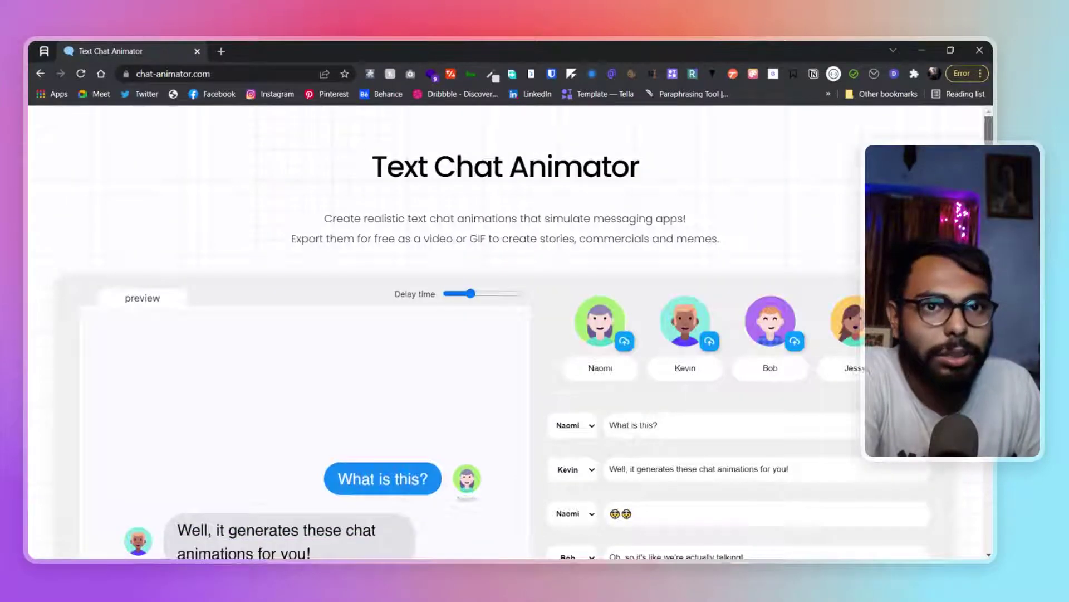
scroll(250, 346, down, 7)
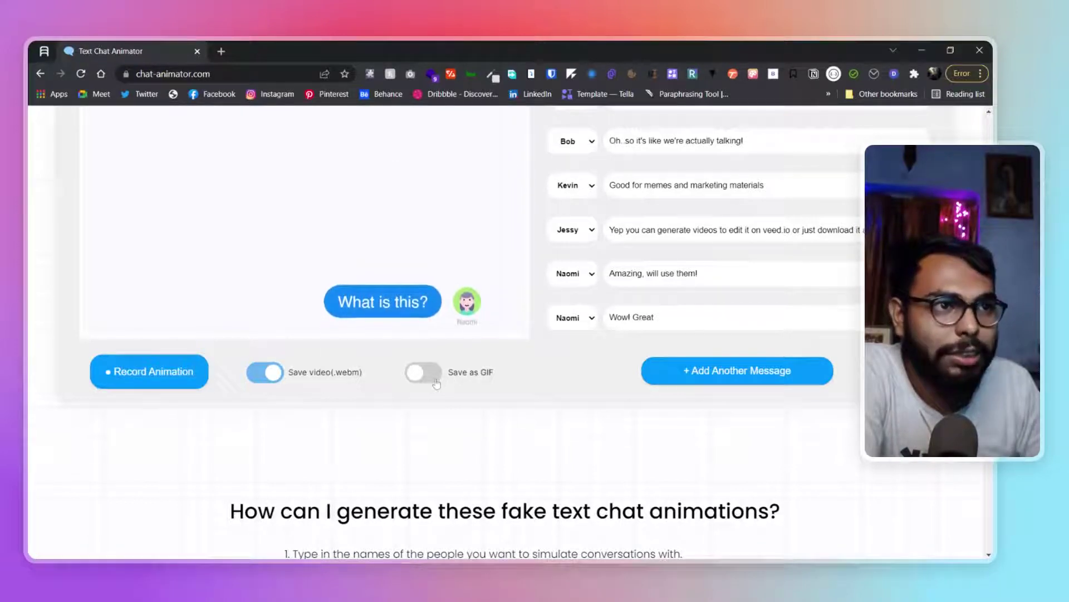
scroll(436, 384, up, 1)
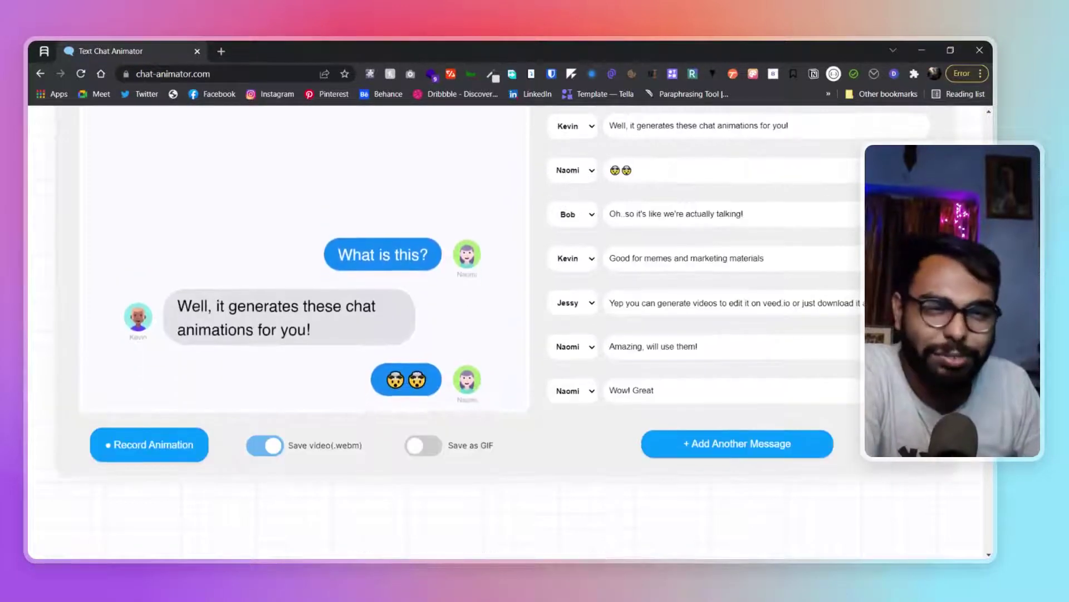
scroll(536, 335, up, 3)
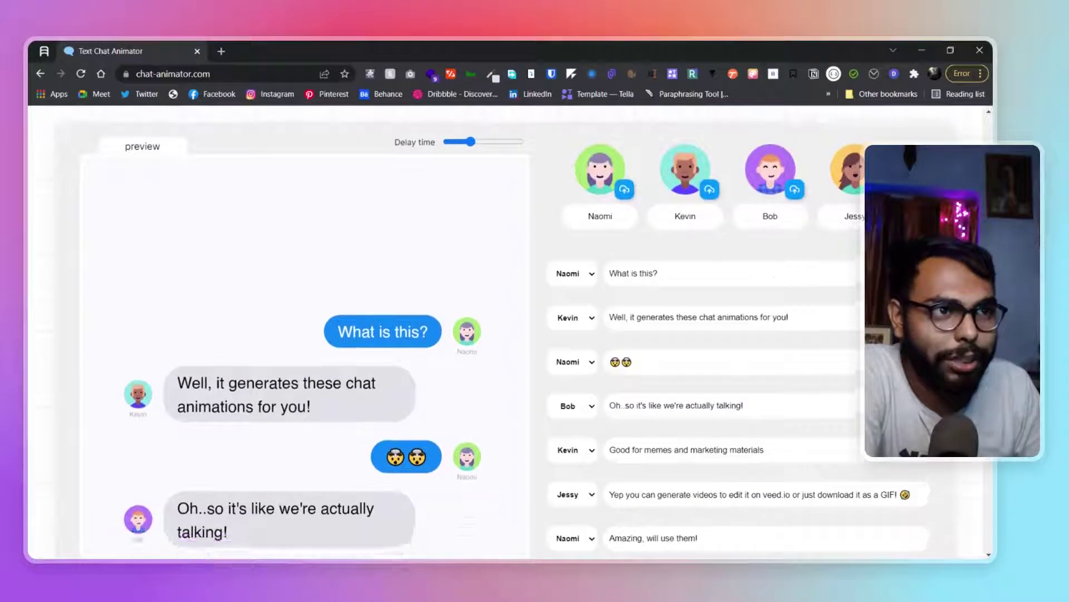
scroll(535, 335, up, 2)
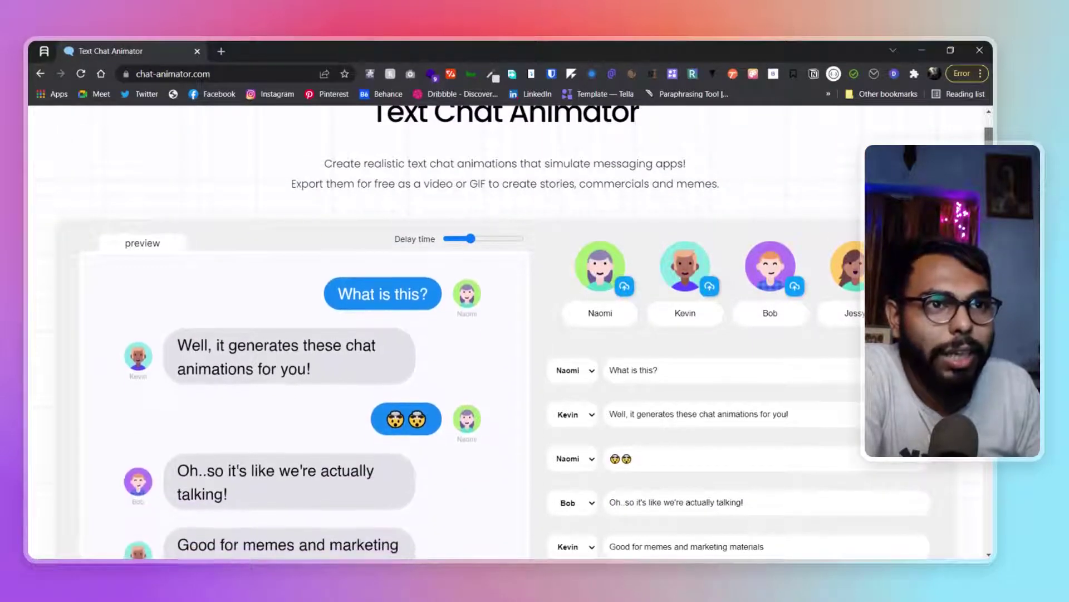
scroll(721, 251, down, 1)
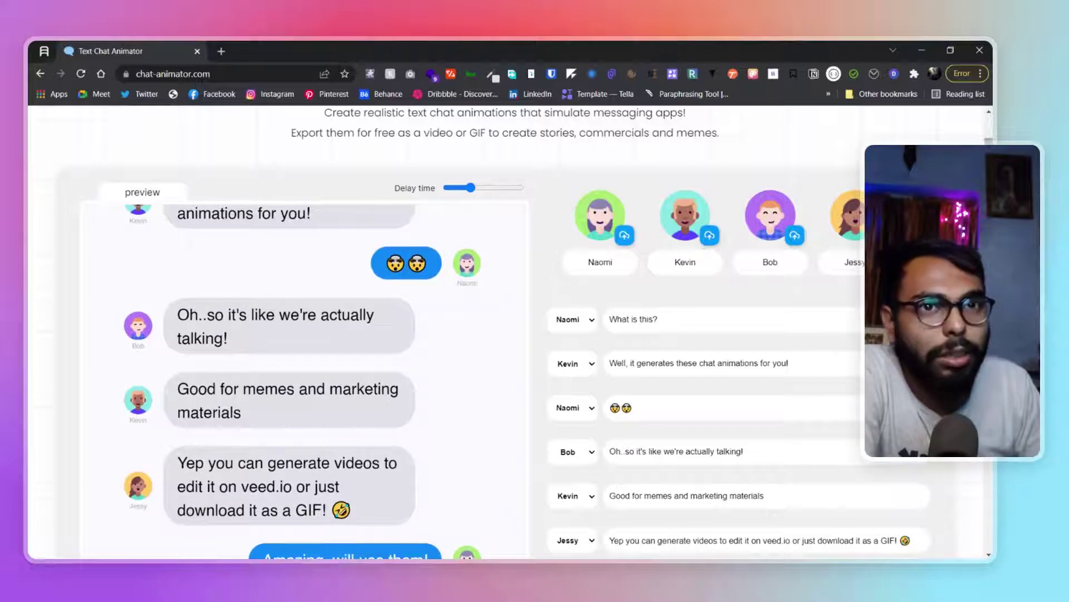
scroll(509, 205, up, 1)
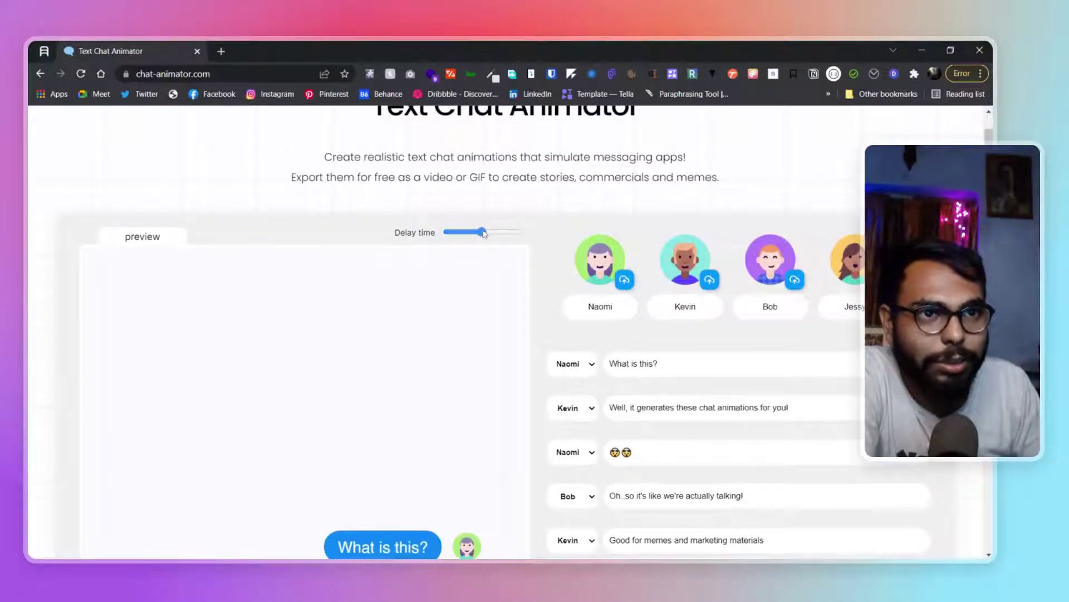
Step: Examine the instructions for generating fake text chat animations and the sample conversation below the editor
scroll(509, 335, down, 3)
scroll(508, 334, down, 1)
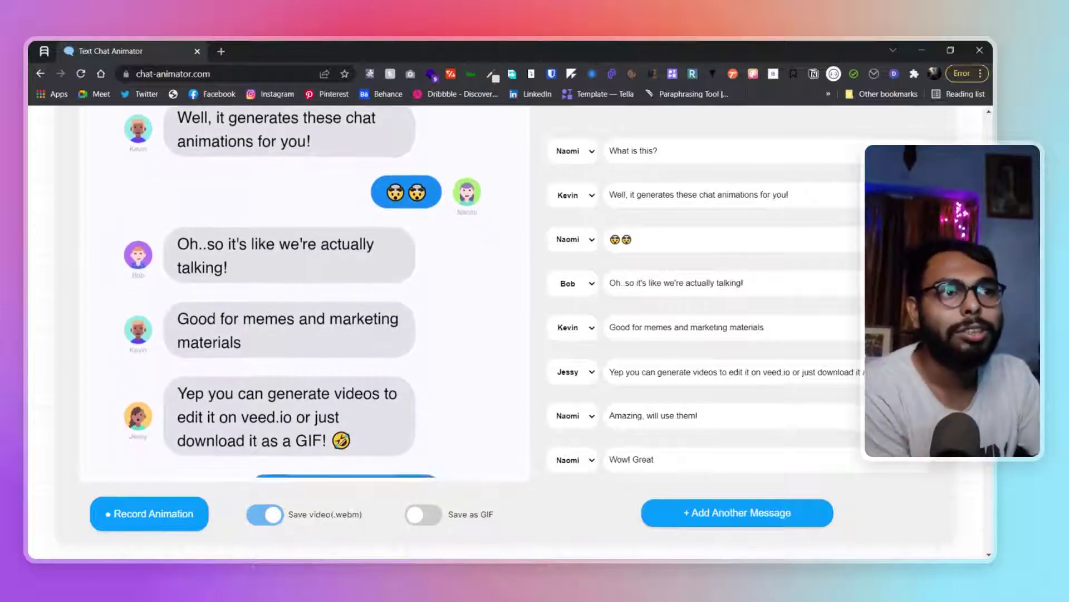
scroll(527, 201, up, 3)
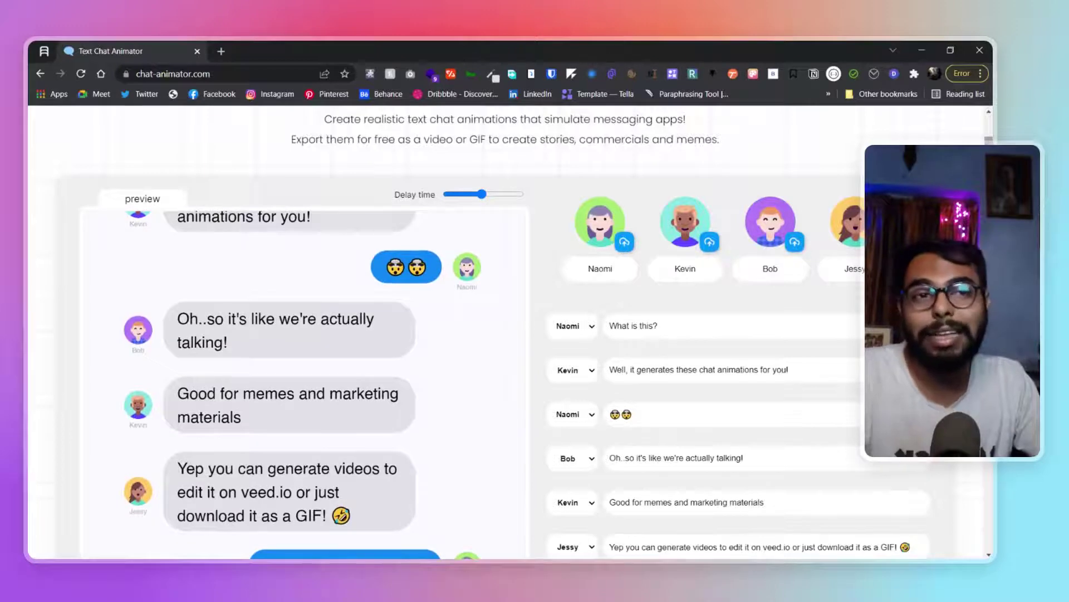
scroll(725, 335, down, 2)
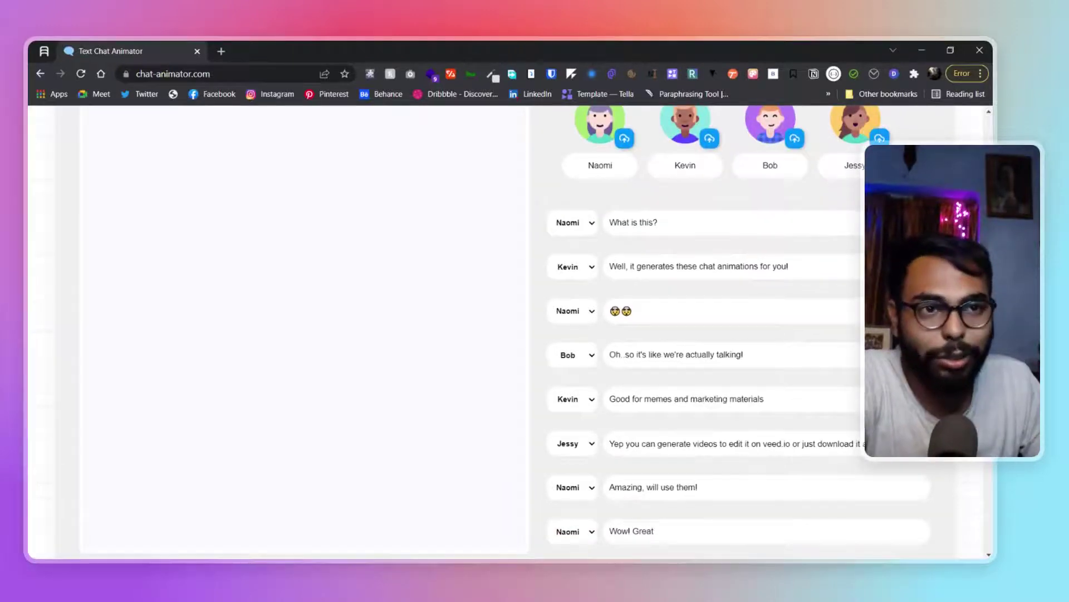
scroll(526, 335, down, 7)
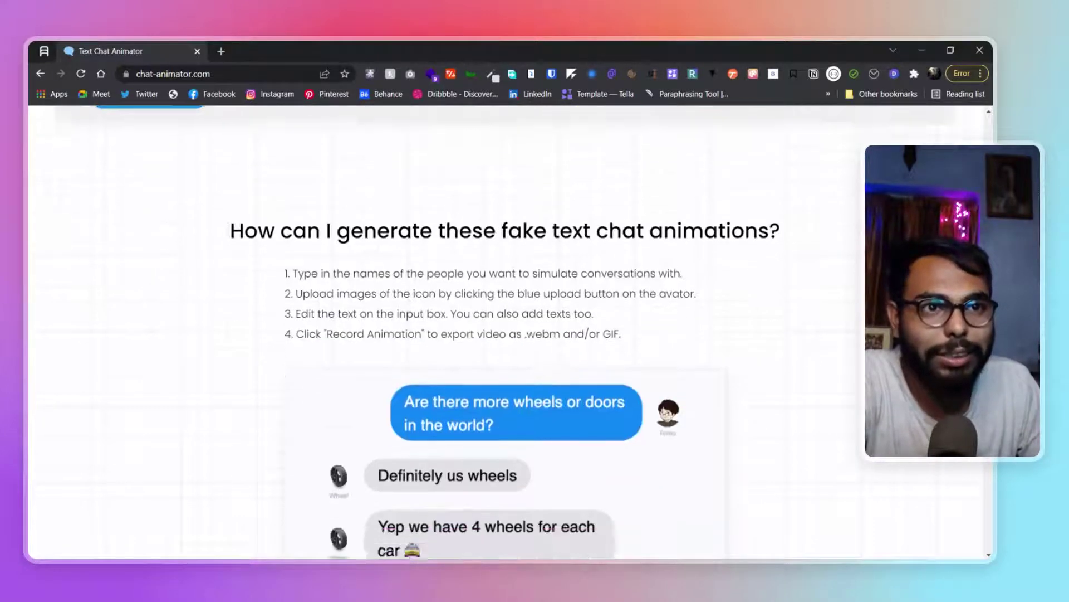
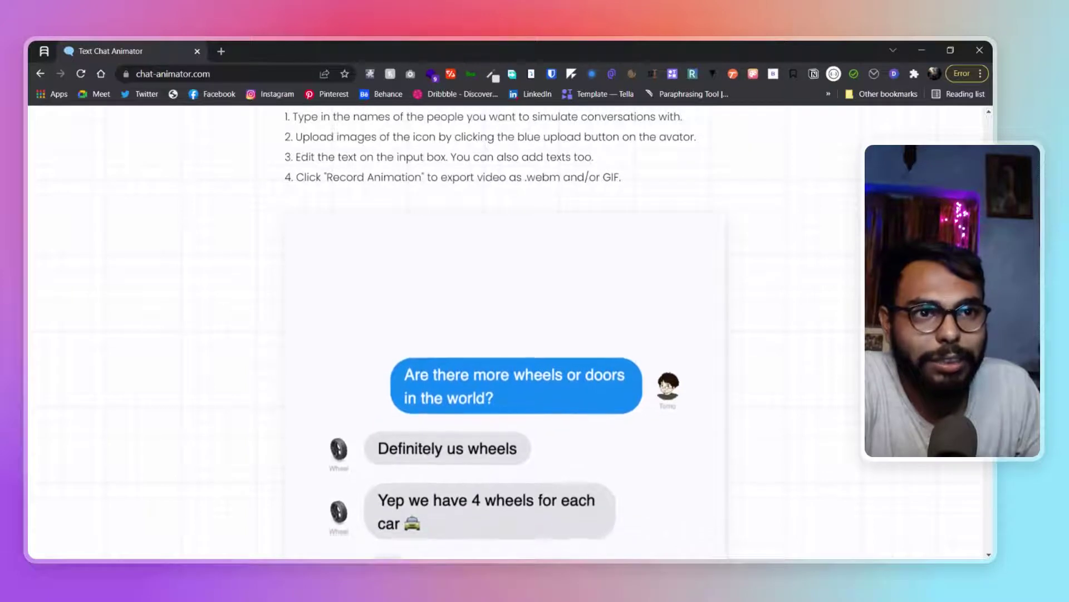
scroll(502, 334, down, 5)
scroll(502, 335, up, 10)
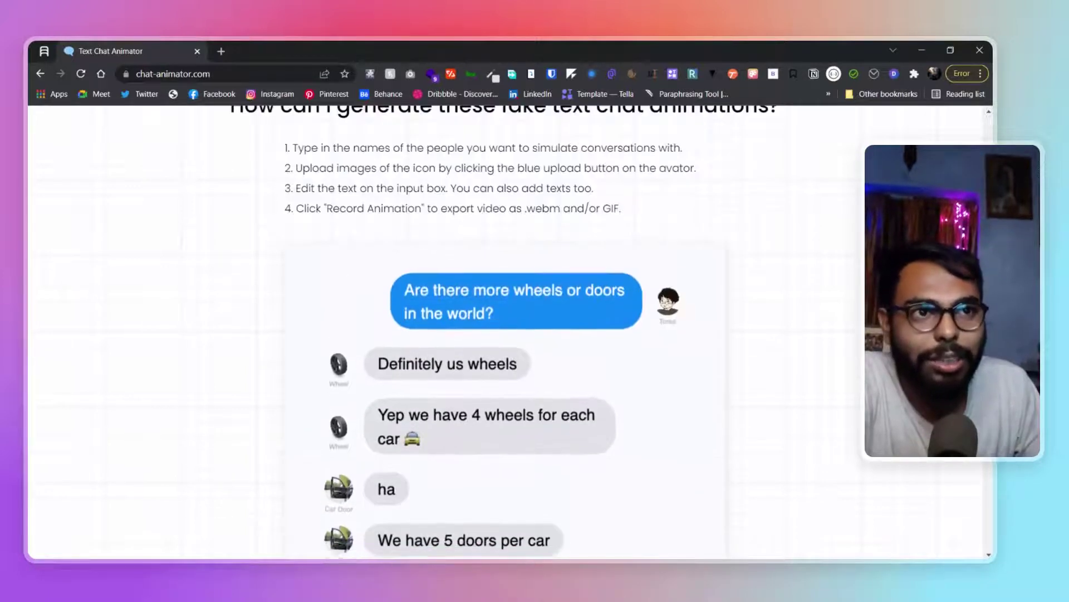
scroll(501, 334, up, 1)
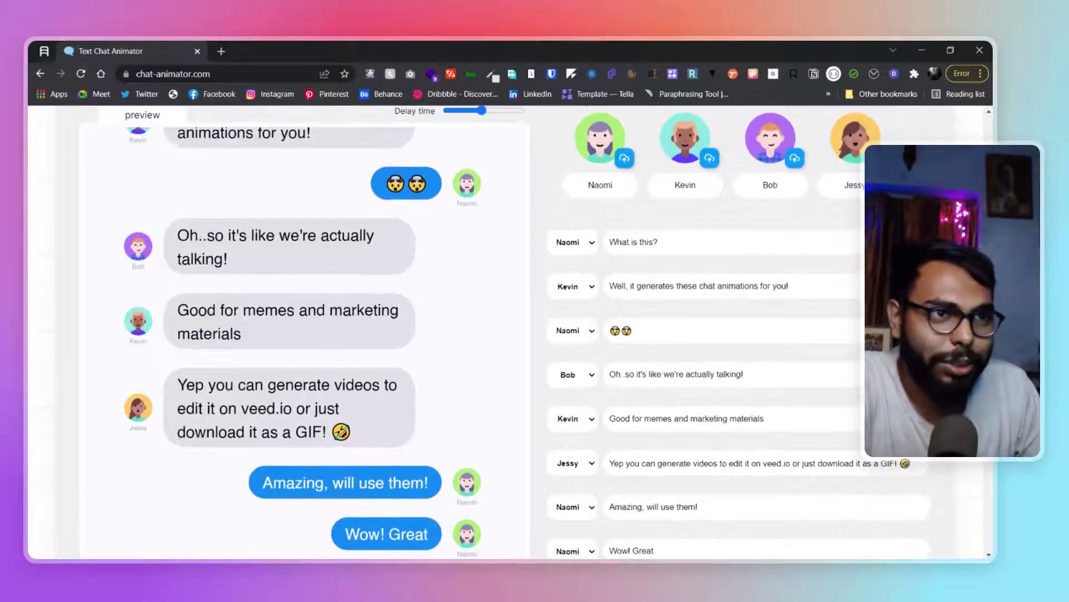
scroll(501, 335, up, 1)
scroll(502, 334, up, 1)
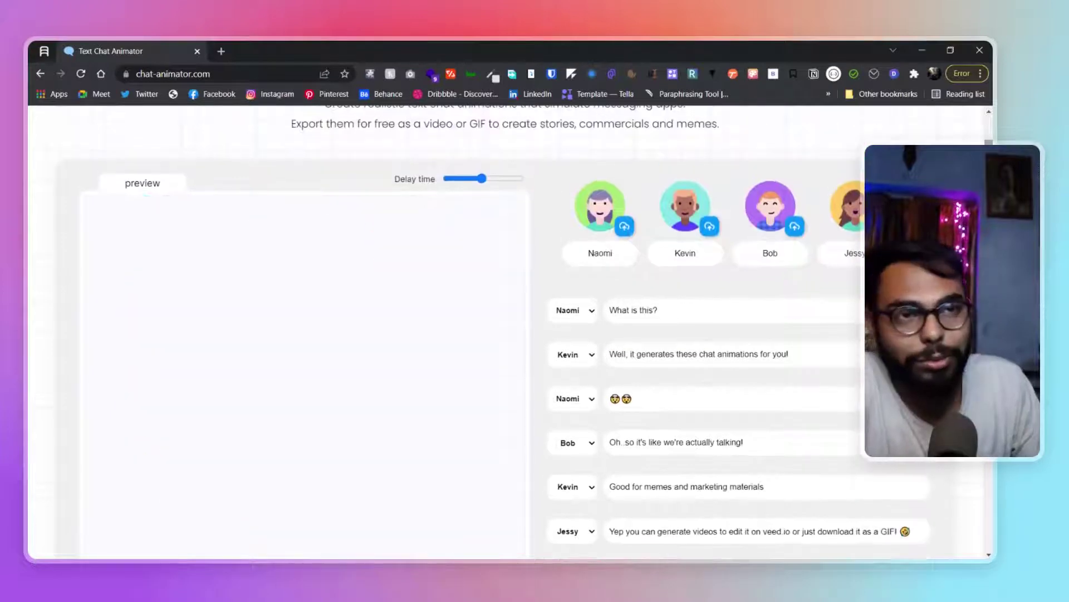
scroll(501, 335, down, 5)
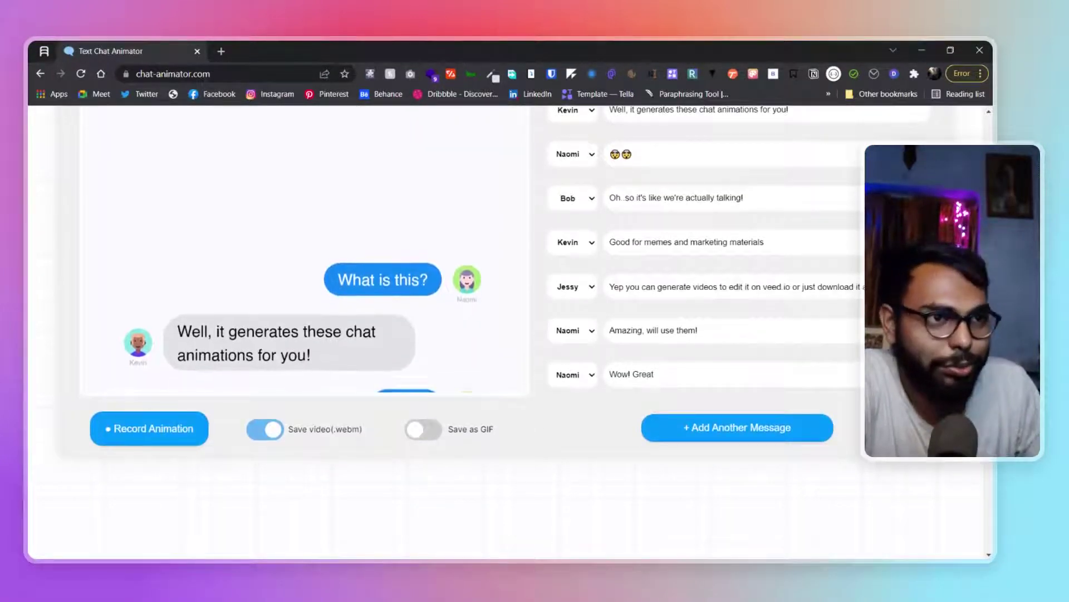
scroll(501, 334, down, 9)
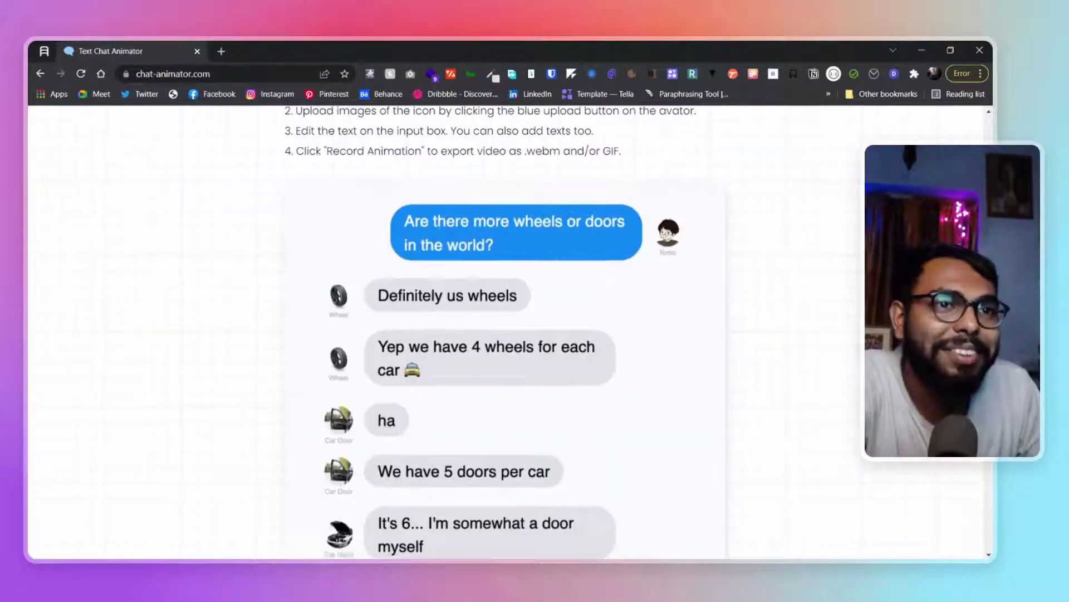
scroll(501, 334, up, 3)
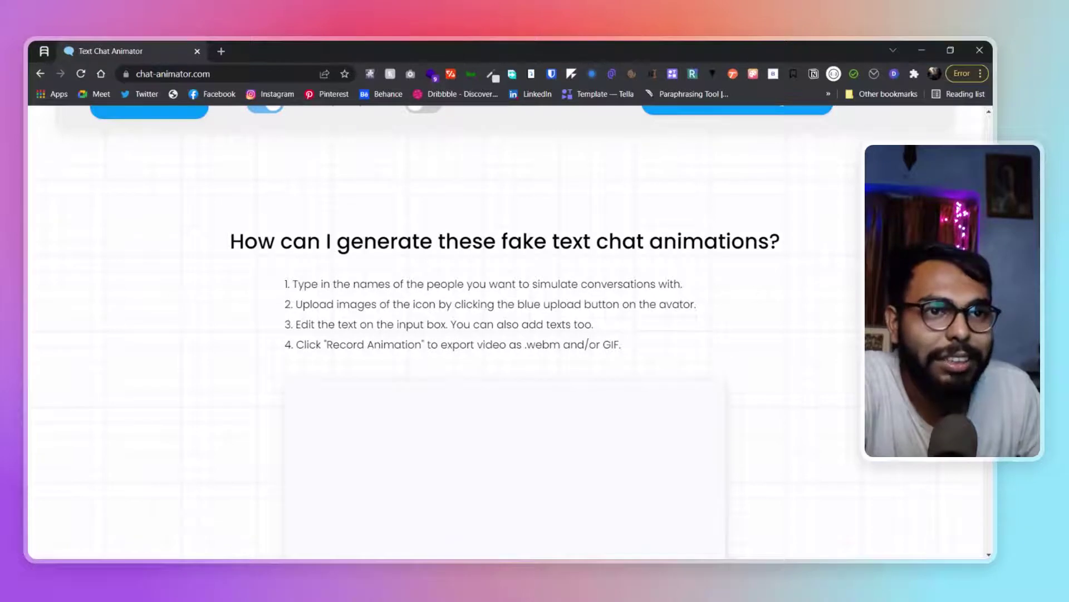
Step: View the VEED video editing section at the end of the page, highlighting the VEED.IO logo
scroll(962, 511, down, 15)
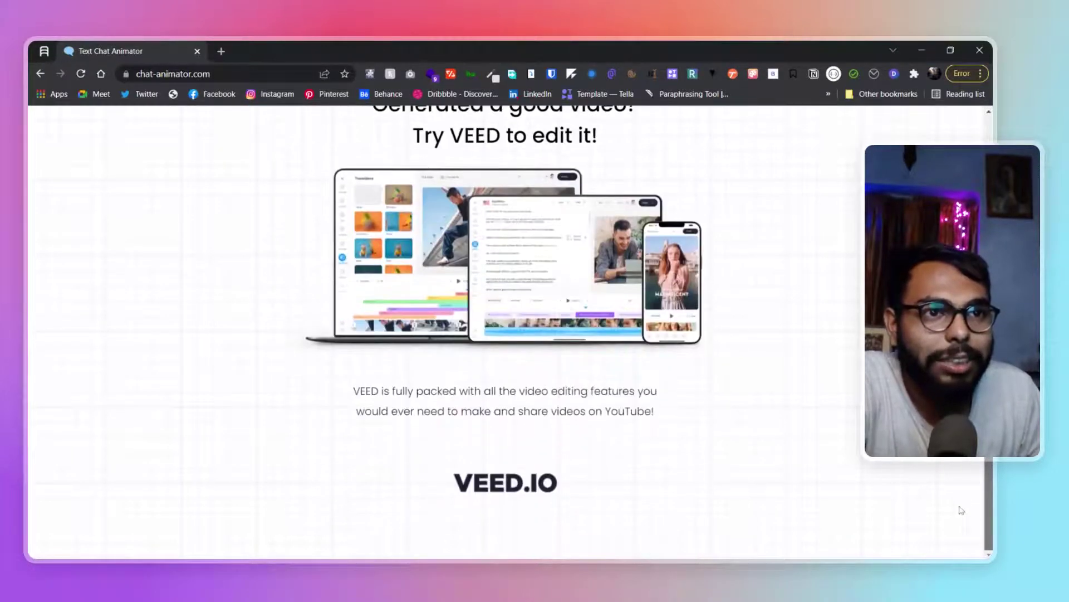
drag(430, 482, 626, 496)
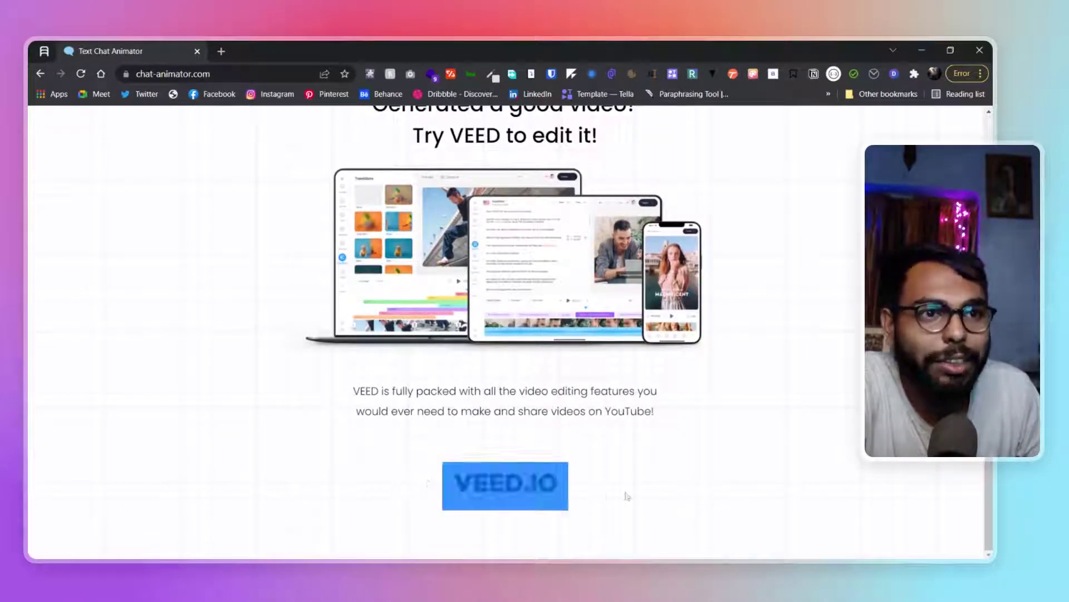
click(788, 464)
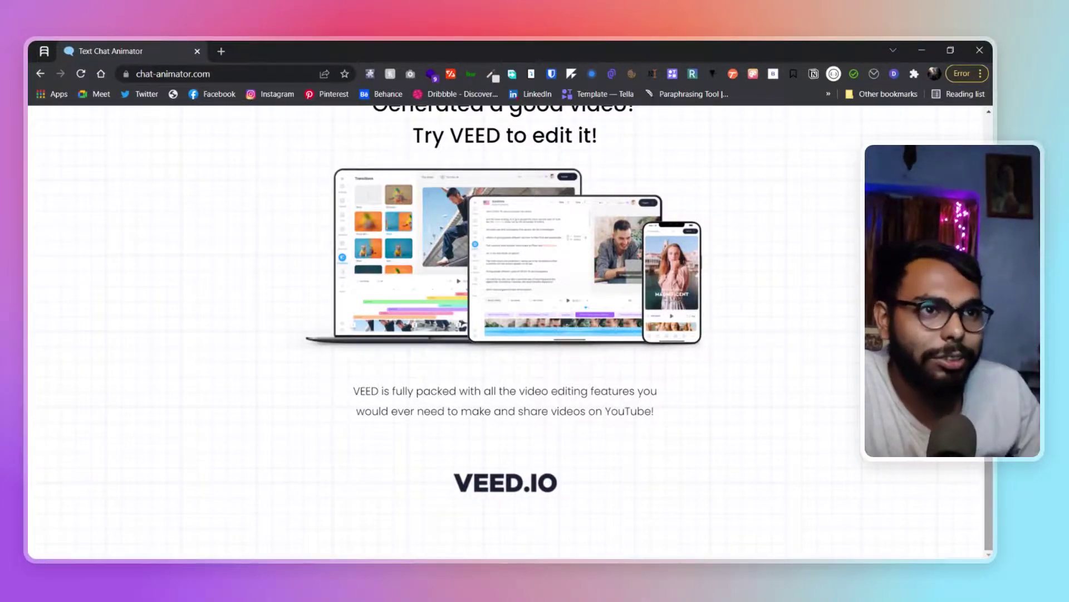
Step: Return to the chat editor and review the animated preview alongside its message list
scroll(508, 334, up, 20)
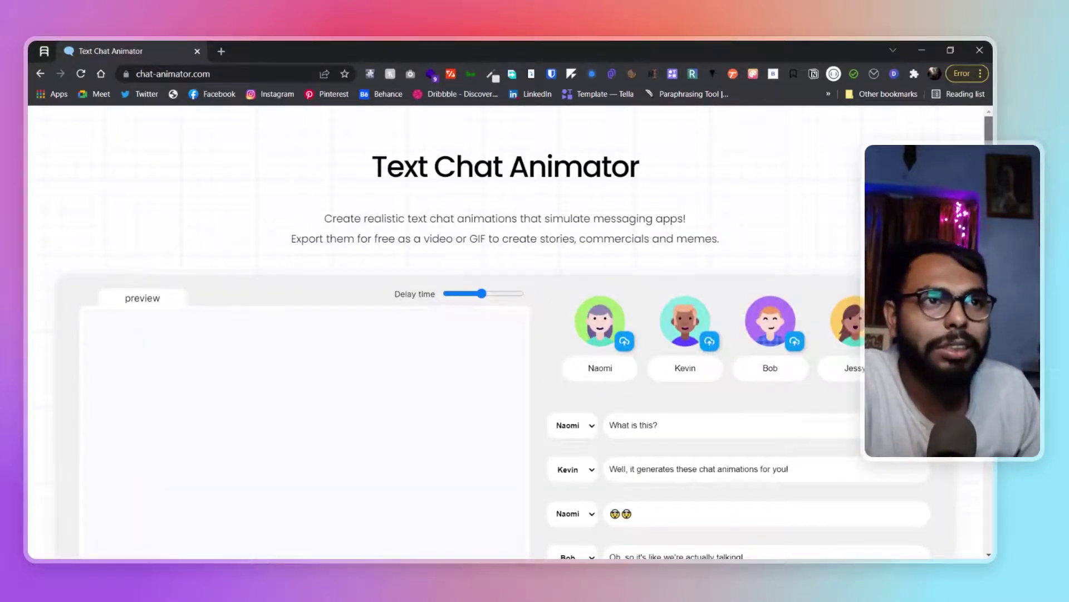
scroll(674, 229, down, 4)
scroll(507, 335, up, 1)
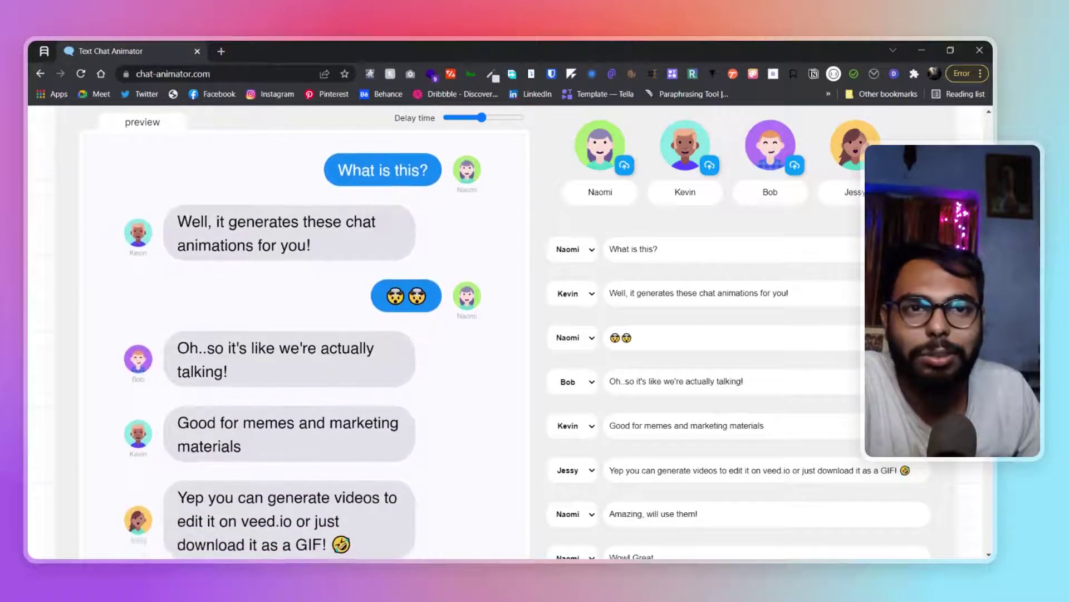
scroll(507, 335, up, 3)
scroll(507, 334, down, 4)
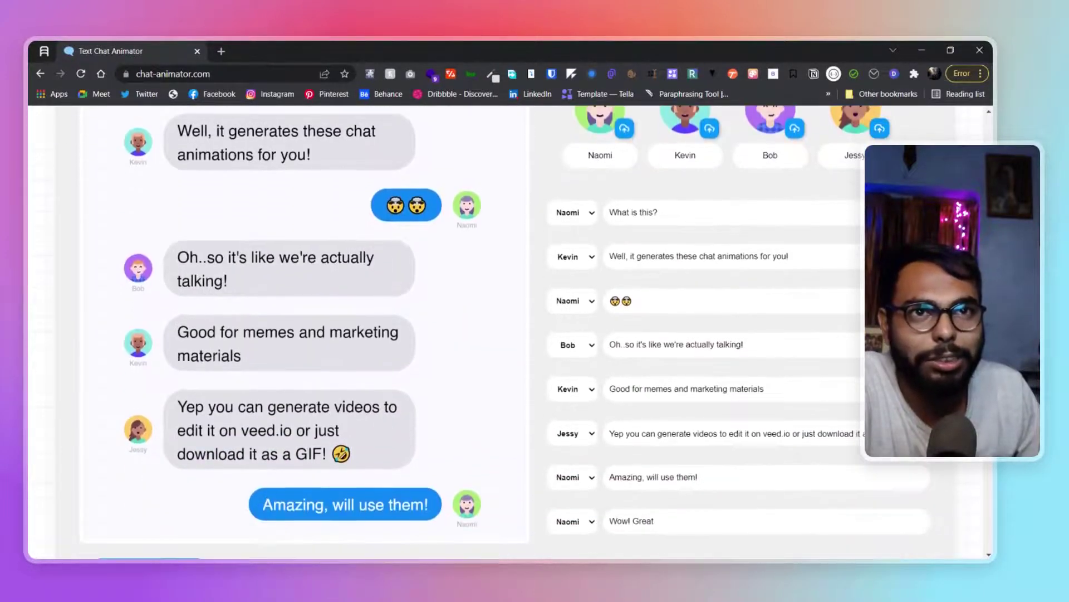
scroll(507, 335, up, 1)
scroll(631, 131, up, 3)
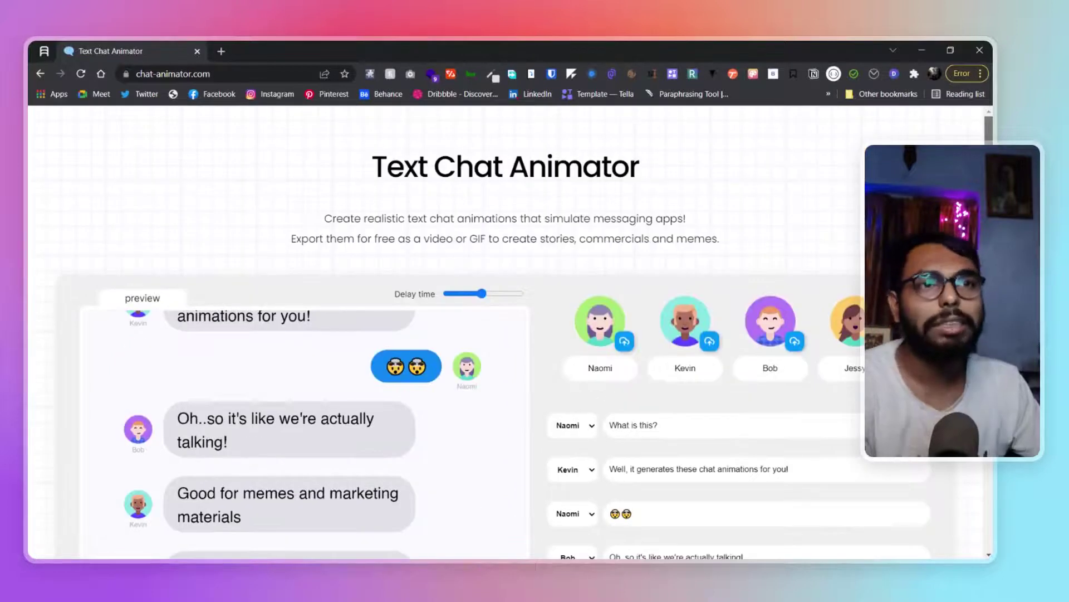